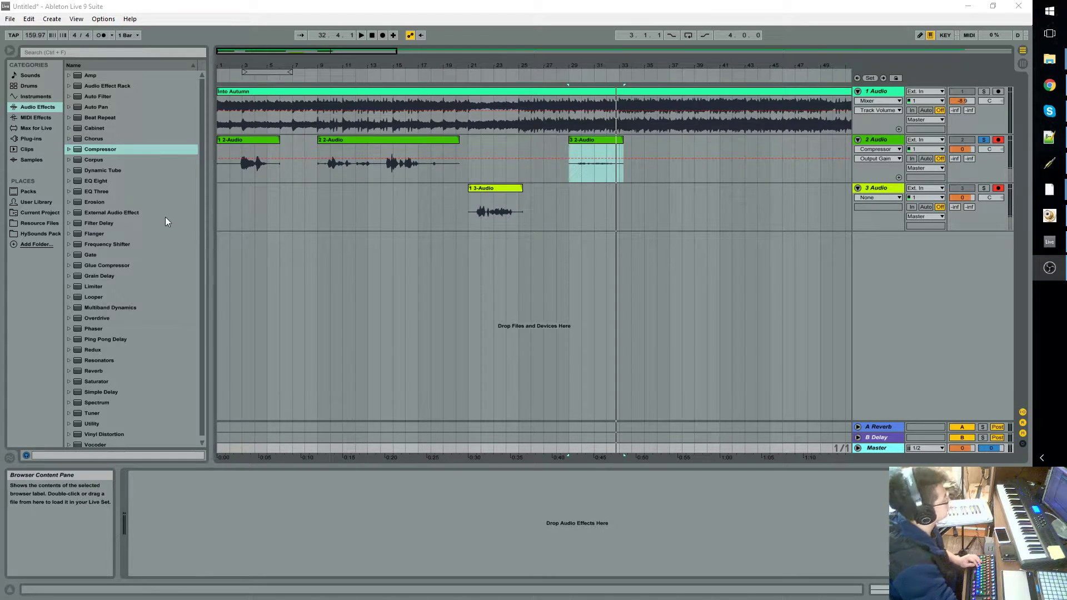
Locate the Limiter in the browser's Audio Effects category
{"action": "scroll", "coordinate": [101, 283], "scroll_direction": "down", "scroll_amount": 1}
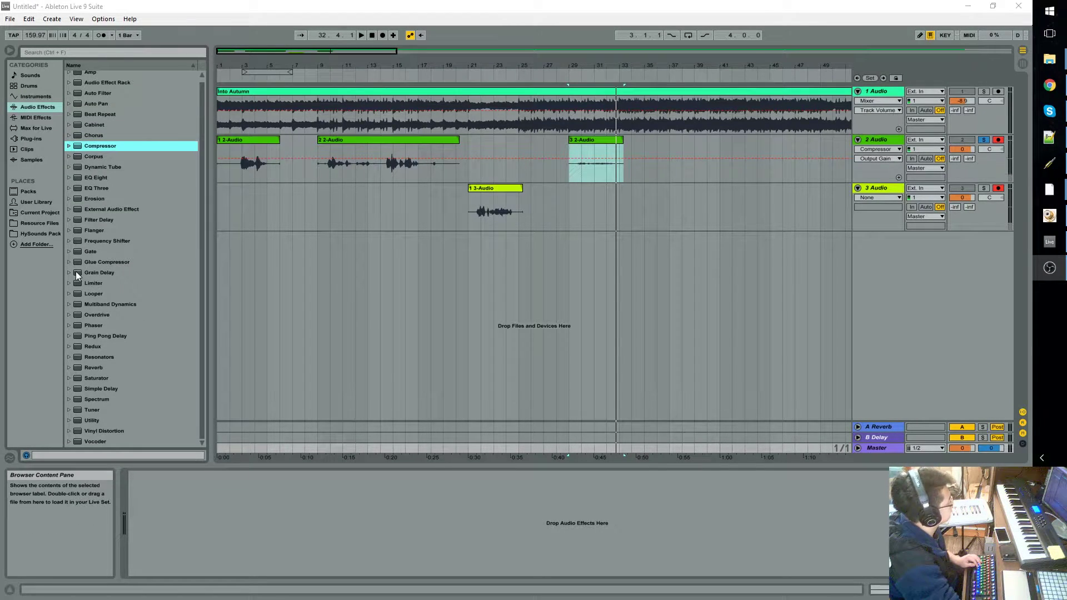
{"action": "left_click", "coordinate": [16, 108]}
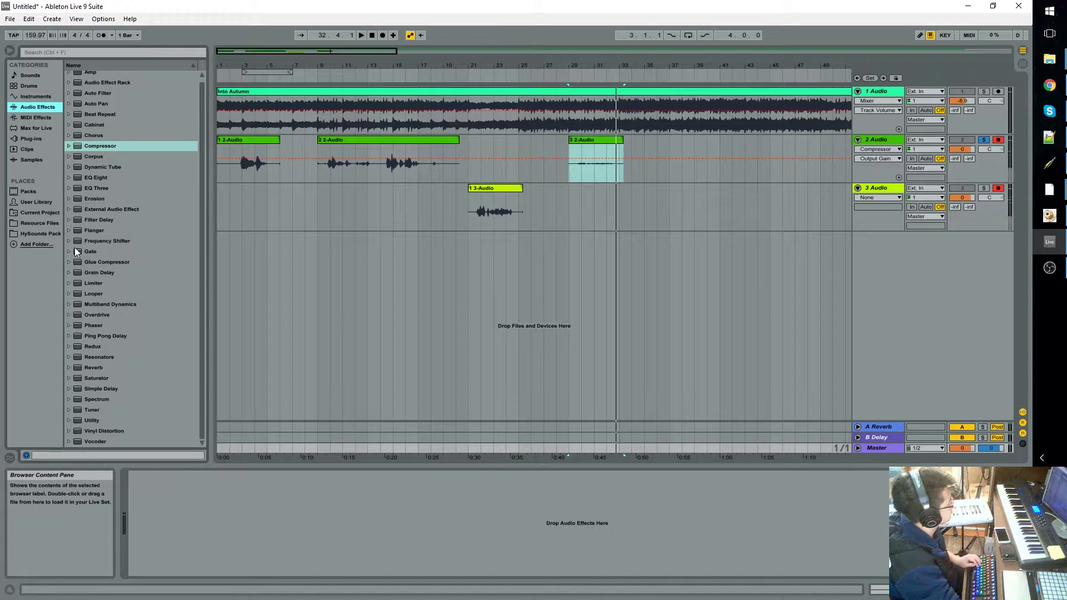
{"action": "scroll", "coordinate": [80, 292], "scroll_direction": "down", "scroll_amount": 1}
{"action": "left_click", "coordinate": [82, 290]}
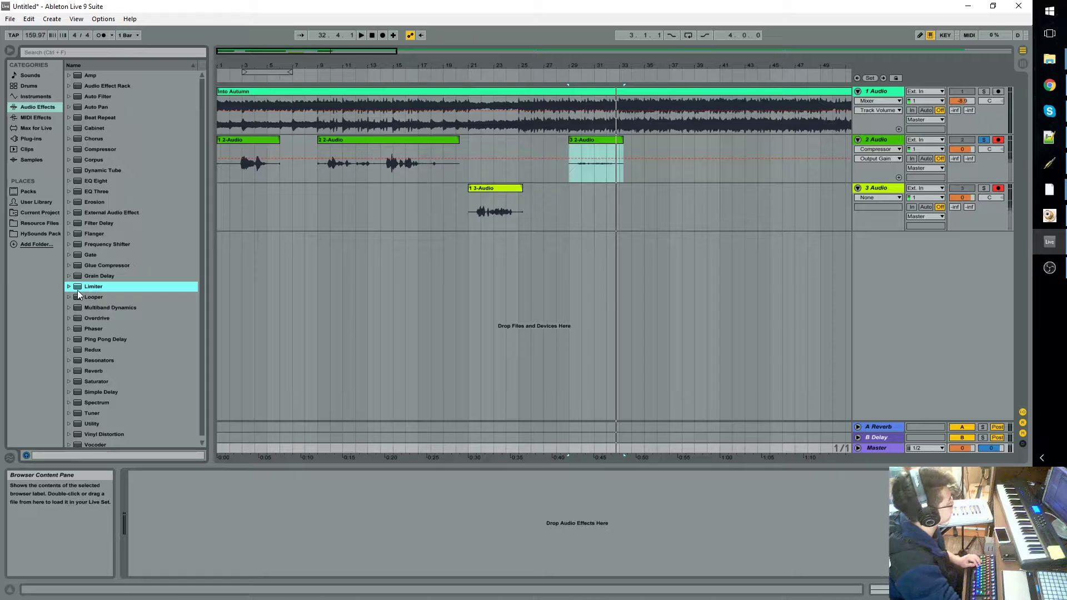
Drop the Limiter onto the Master track's device chain
{"action": "left_click_drag", "start_coordinate": [204, 519], "coordinate": [204, 520]}
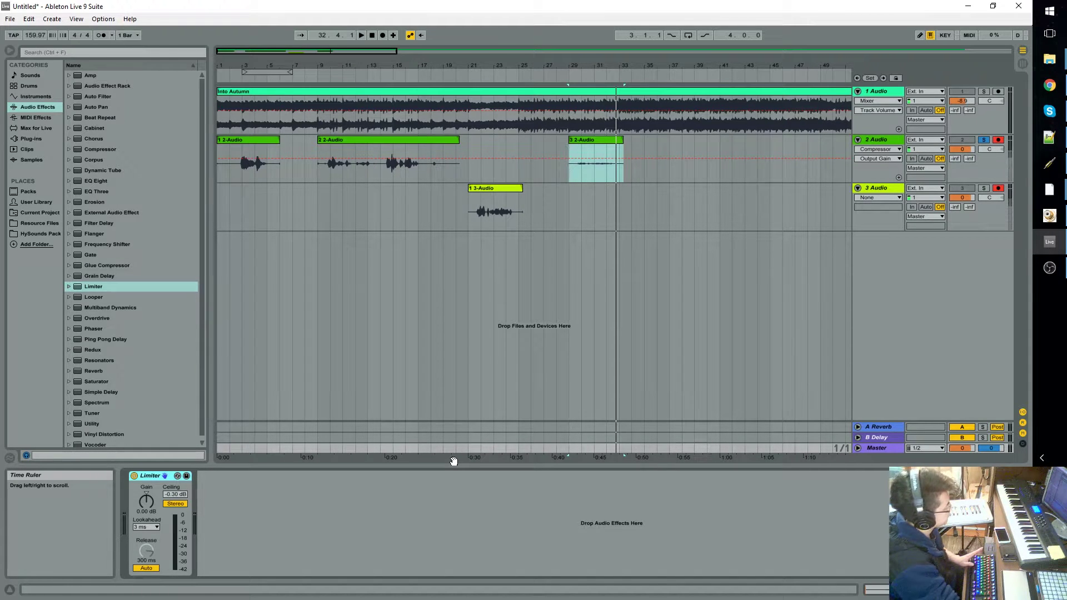
Zoom the arrangement in horizontally so the first 35 bars fill the view
{"action": "left_click_drag", "start_coordinate": [242, 65], "coordinate": [244, 250]}
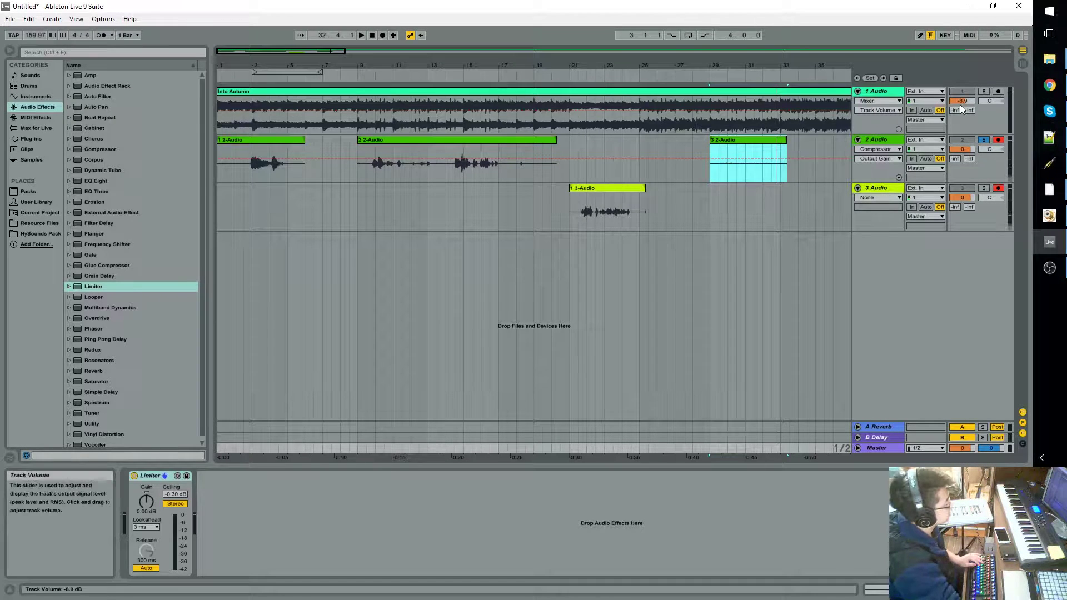
Reset the Into Autumn song track's volume to 0 dB
{"action": "left_click", "coordinate": [261, 92]}
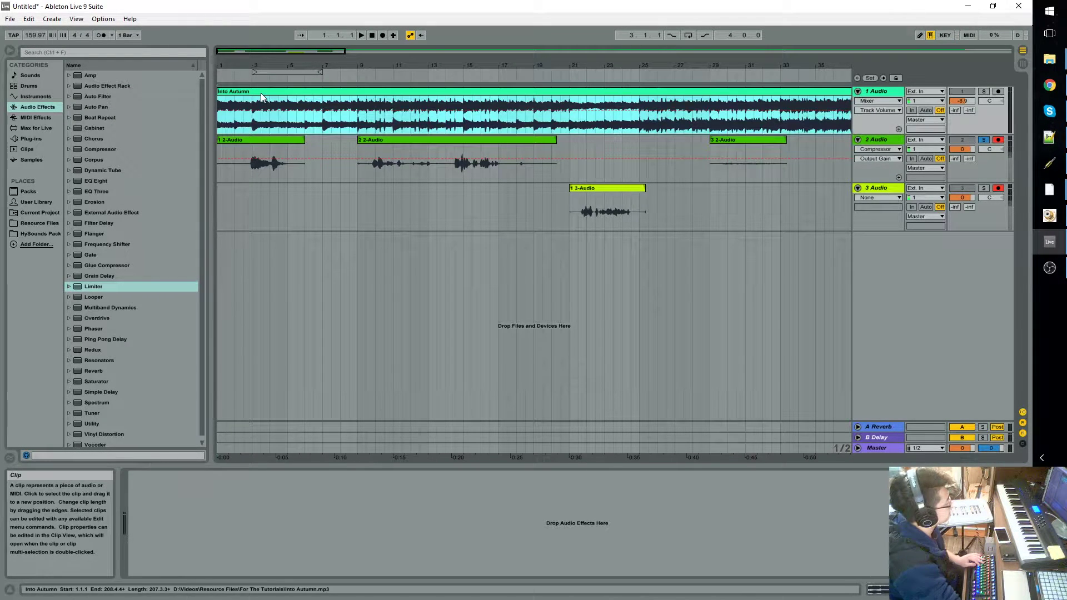
{"action": "left_click_drag", "start_coordinate": [962, 102], "coordinate": [962, 98]}
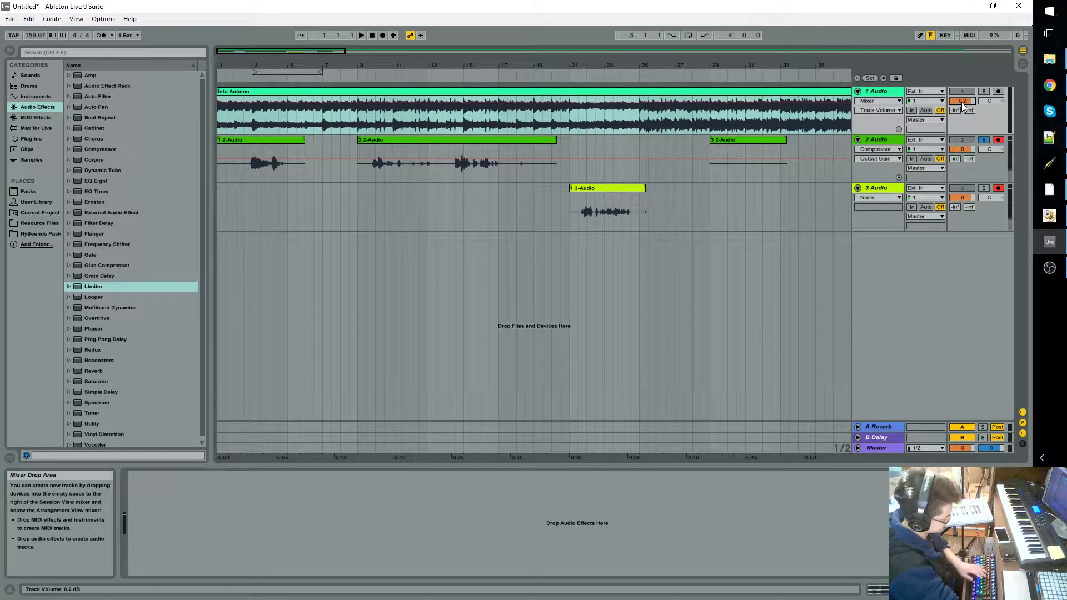
{"action": "key", "text": "Delete"}
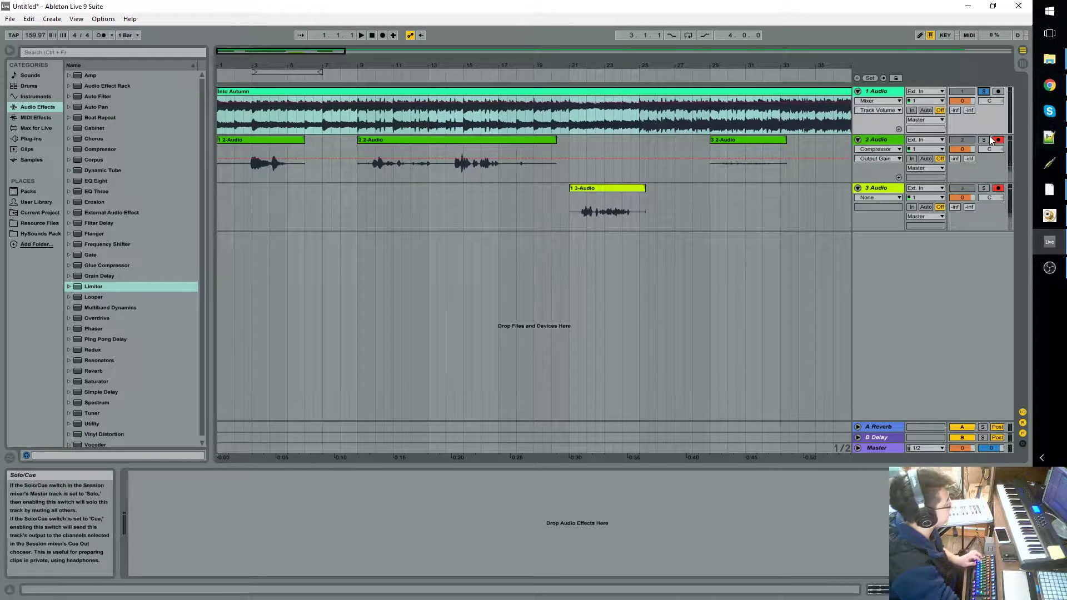
Set the play start at bar 3, bypass the Master Limiter, and start playback
{"action": "left_click", "coordinate": [248, 184]}
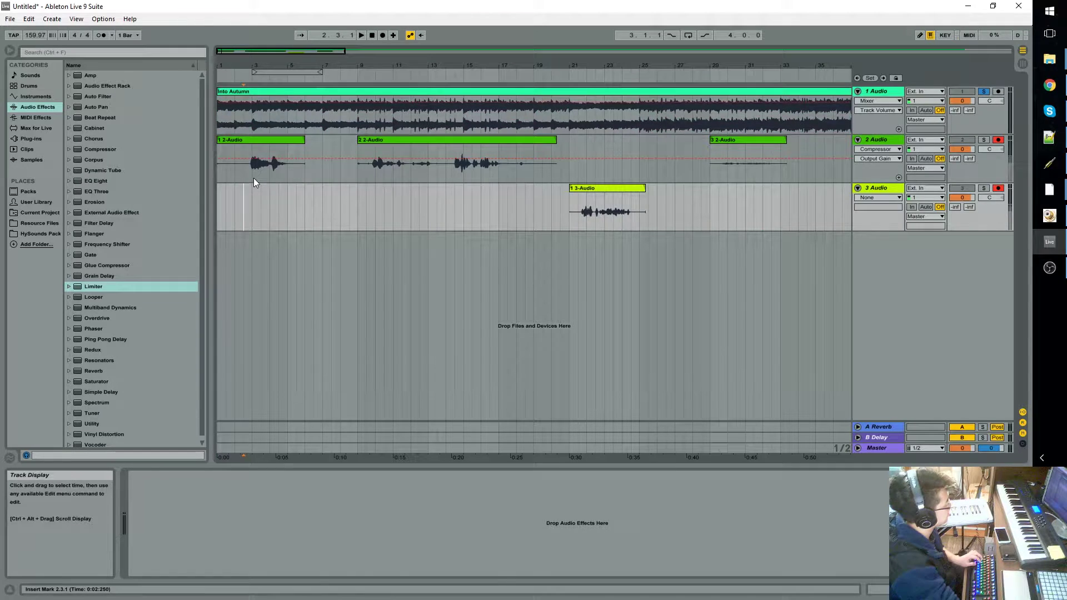
{"action": "left_click", "coordinate": [252, 172]}
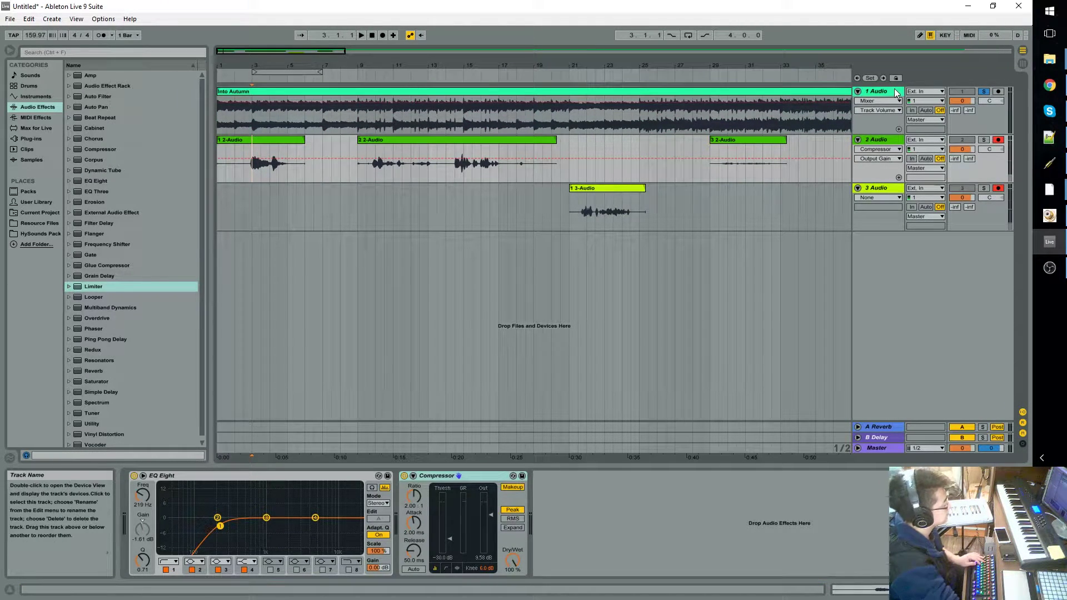
{"action": "left_click", "coordinate": [858, 220]}
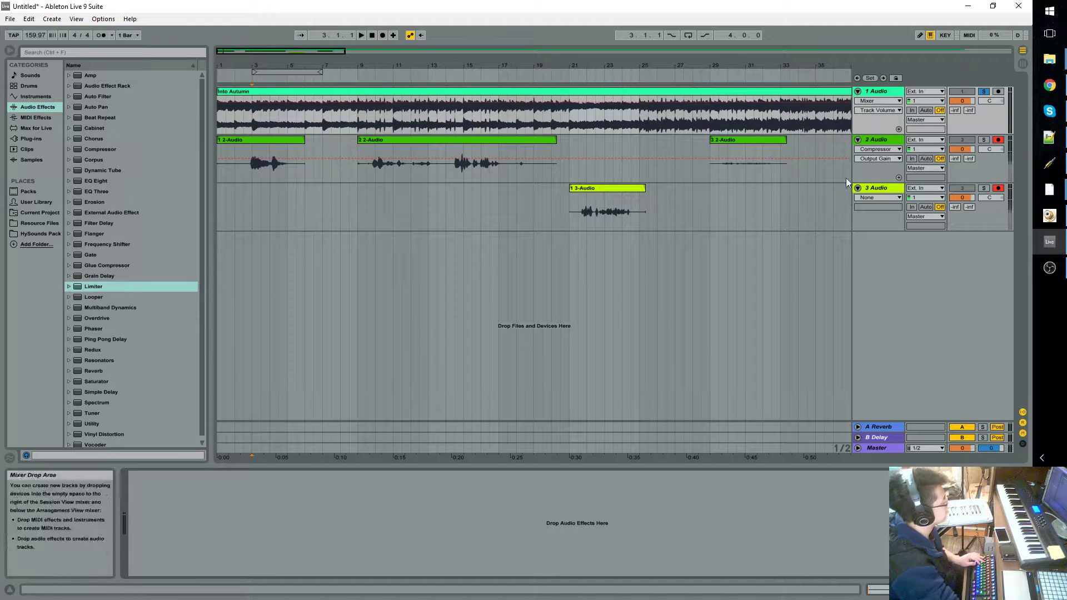
{"action": "left_click", "coordinate": [881, 449]}
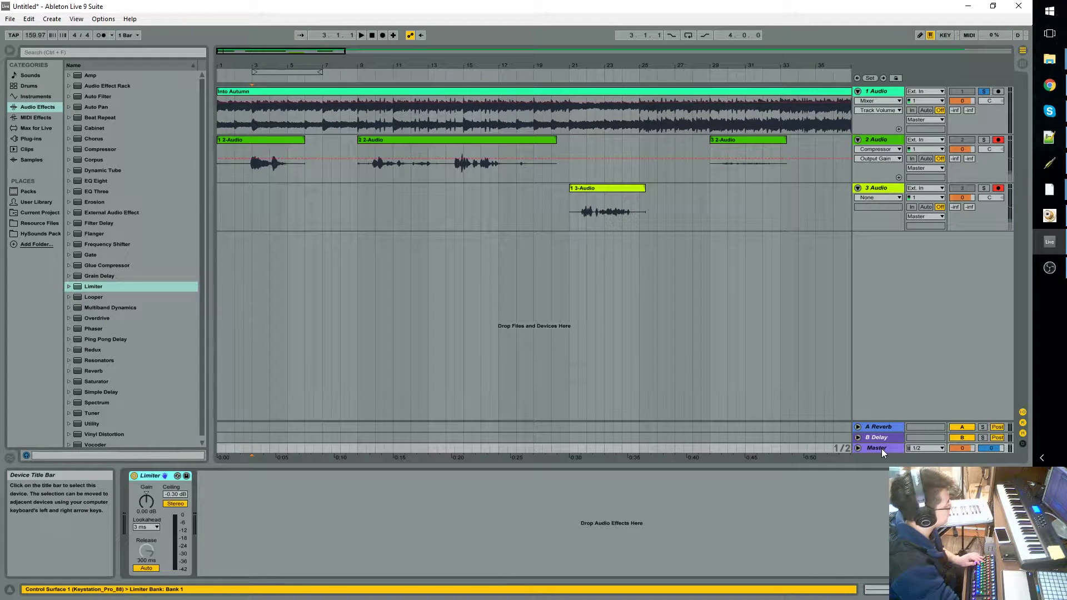
{"action": "left_click", "coordinate": [134, 476]}
{"action": "key", "text": "space"}
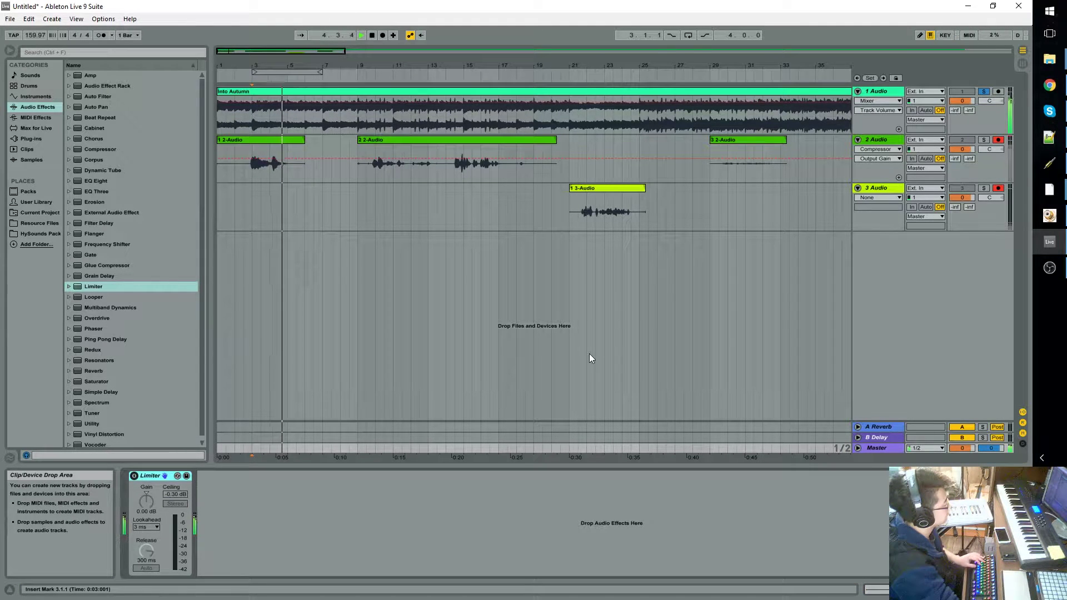
Zoom out to bars 9–69 and audition the section from bar 33
{"action": "left_click", "coordinate": [641, 128]}
{"action": "key", "text": "space"}
{"action": "left_click_drag", "start_coordinate": [373, 51], "coordinate": [407, 71]}
{"action": "key", "text": "space"}
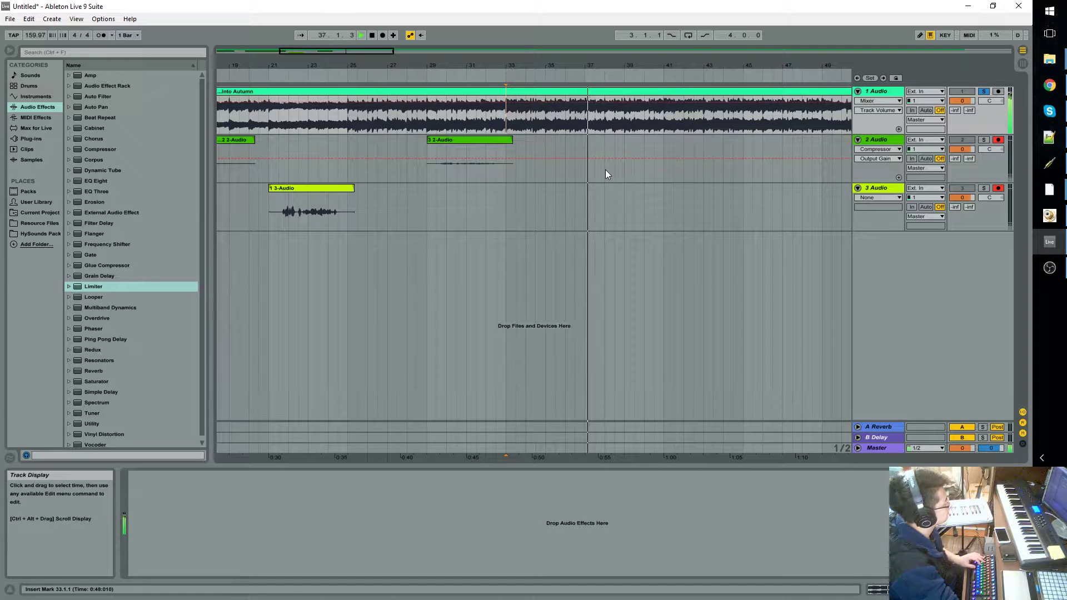
{"action": "key", "text": "space"}
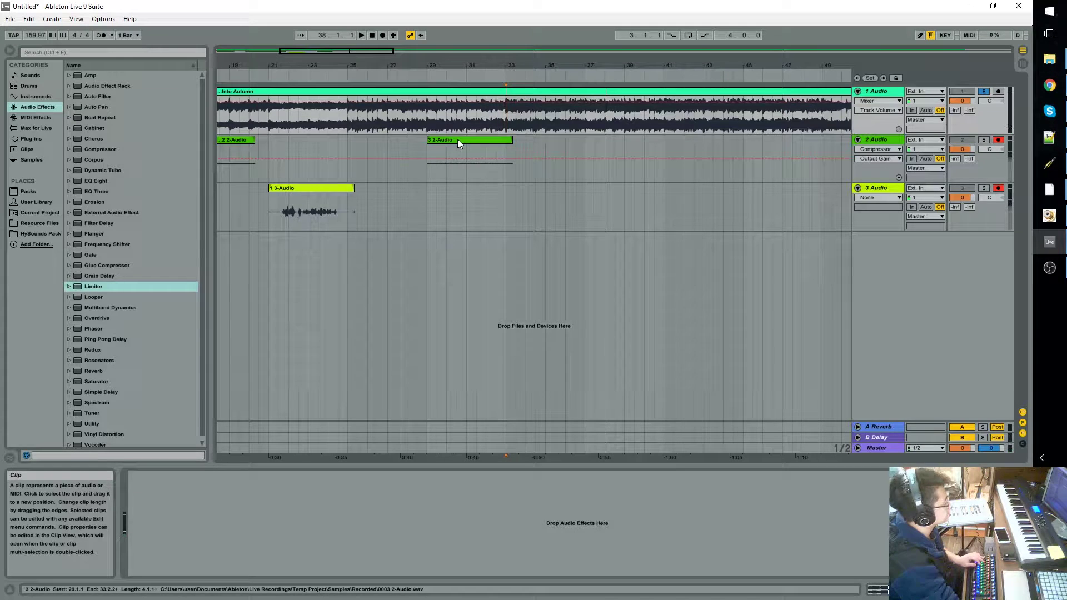
Move the 3 2-Audio clip later, unsolo the song track, and play from bar 32.3
{"action": "left_click_drag", "start_coordinate": [458, 139], "coordinate": [523, 153]}
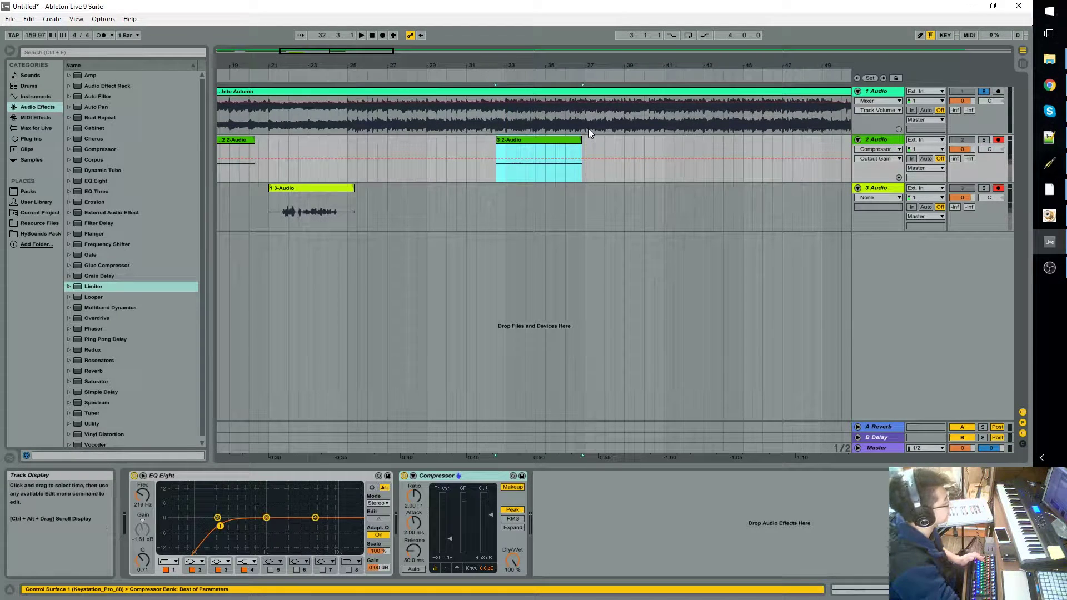
{"action": "left_click", "coordinate": [984, 91]}
{"action": "key", "text": "space"}
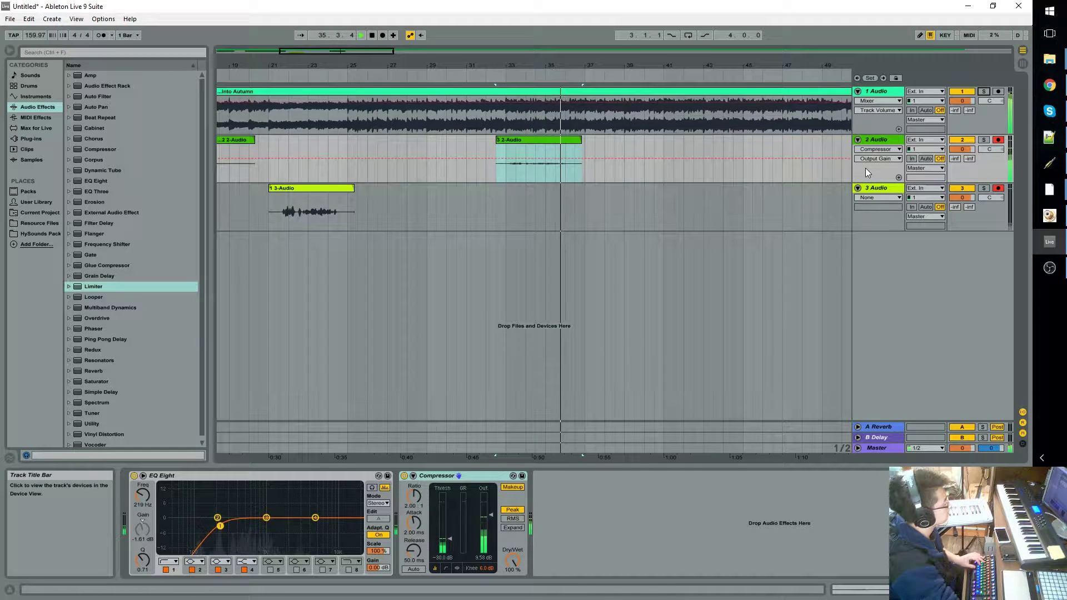
{"action": "key", "text": "space"}
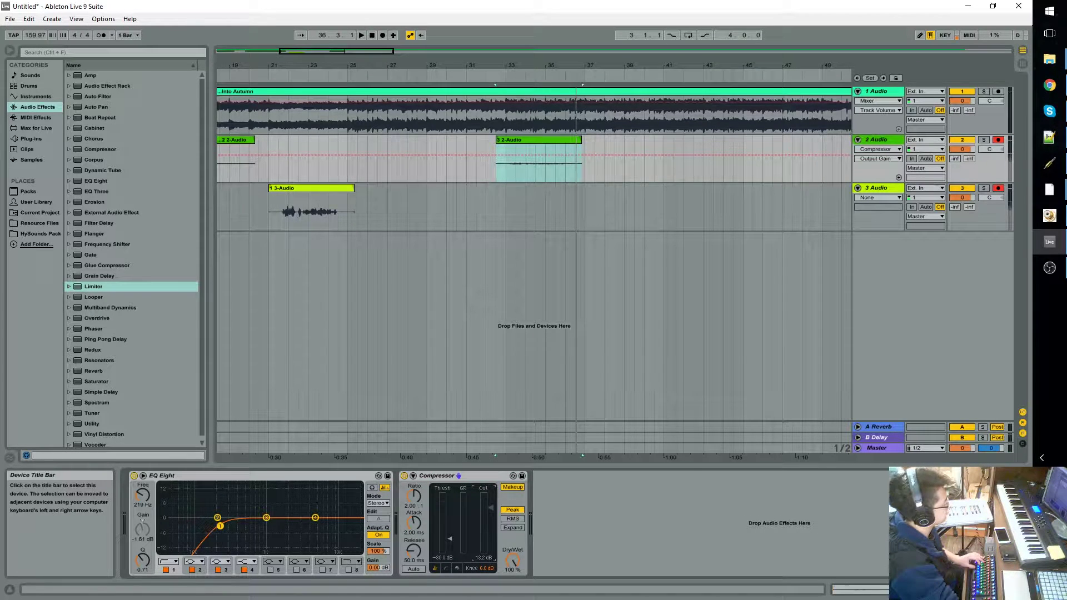
Lower track 2's Compressor output gain to about 14.2 dB while listening
{"action": "key", "text": "space"}
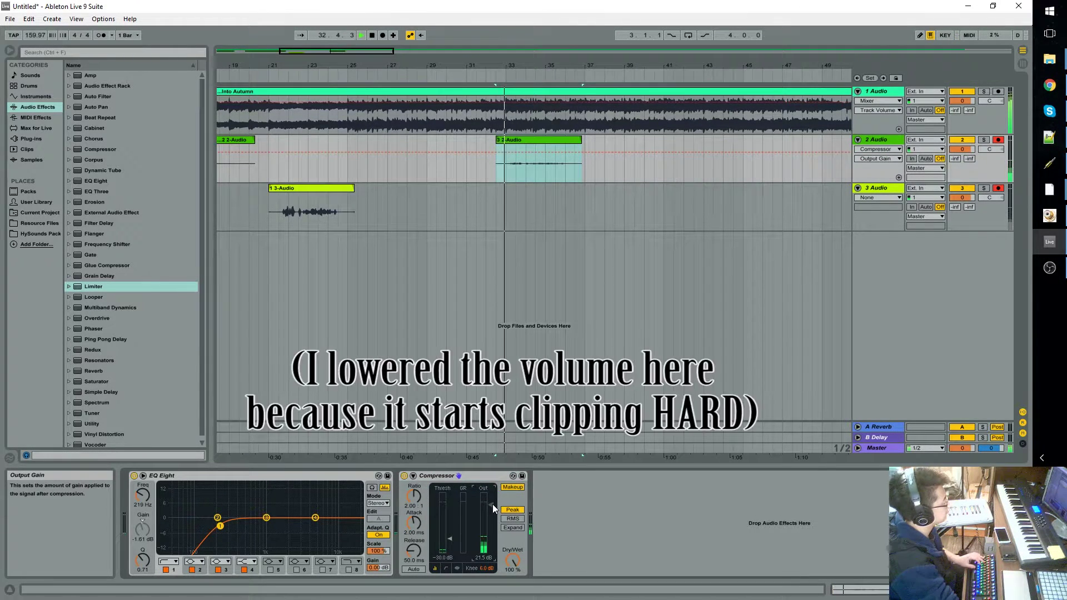
{"action": "left_click_drag", "start_coordinate": [492, 506], "coordinate": [492, 512]}
{"action": "key", "text": "space"}
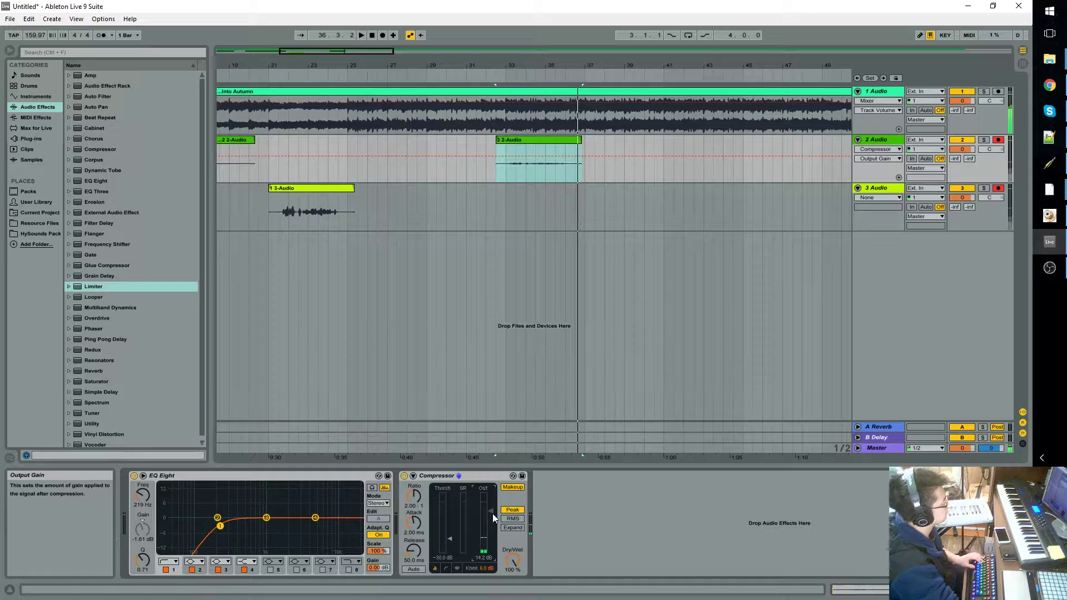
Switch the Master track's Limiter back on and play a passage to test it
{"action": "left_click", "coordinate": [889, 450]}
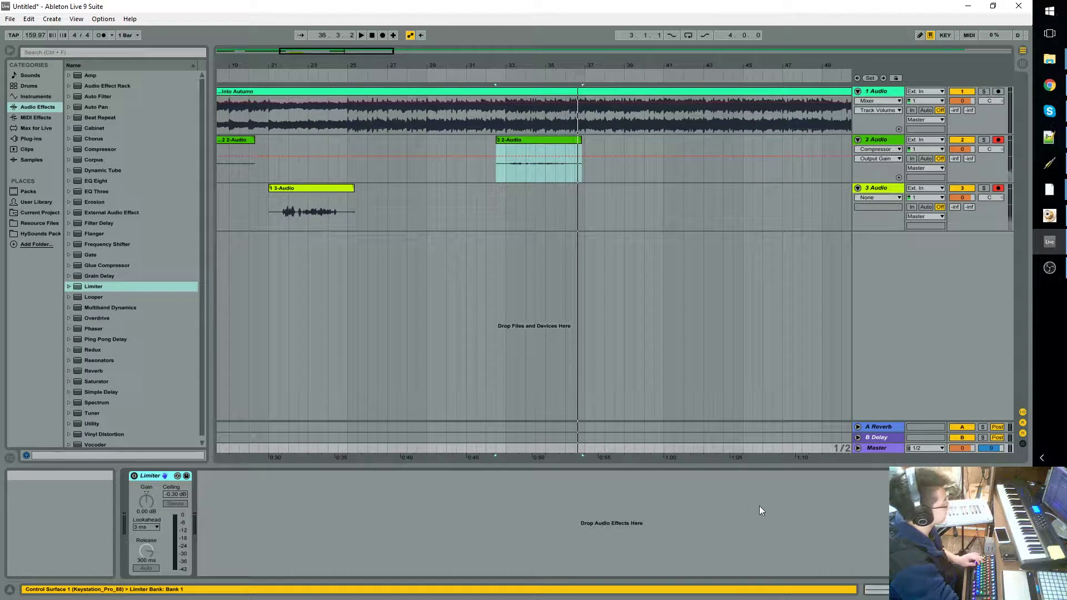
{"action": "left_click", "coordinate": [740, 495]}
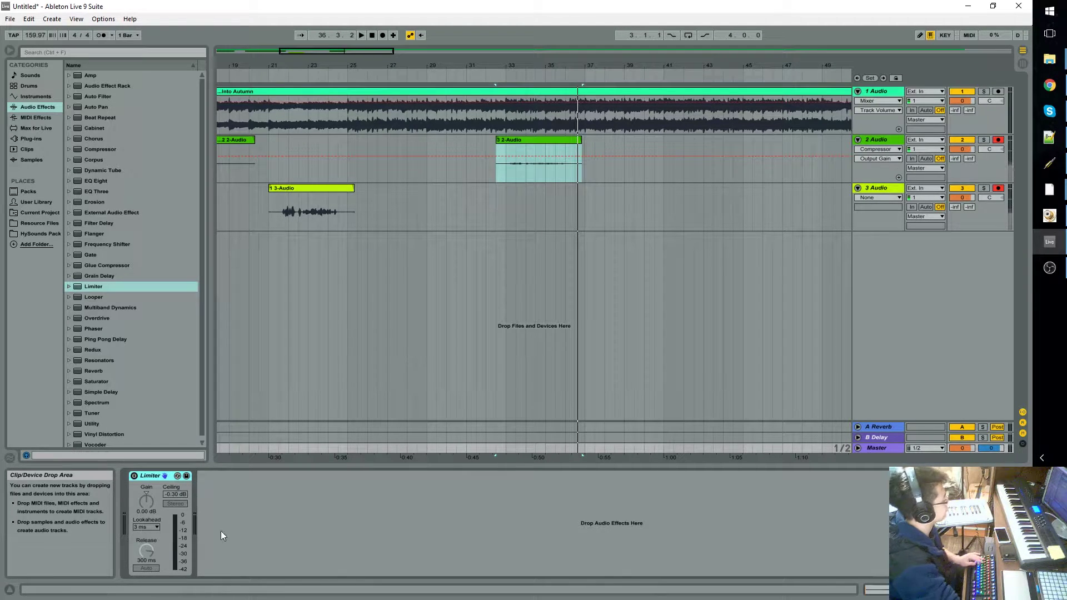
{"action": "left_click", "coordinate": [137, 478]}
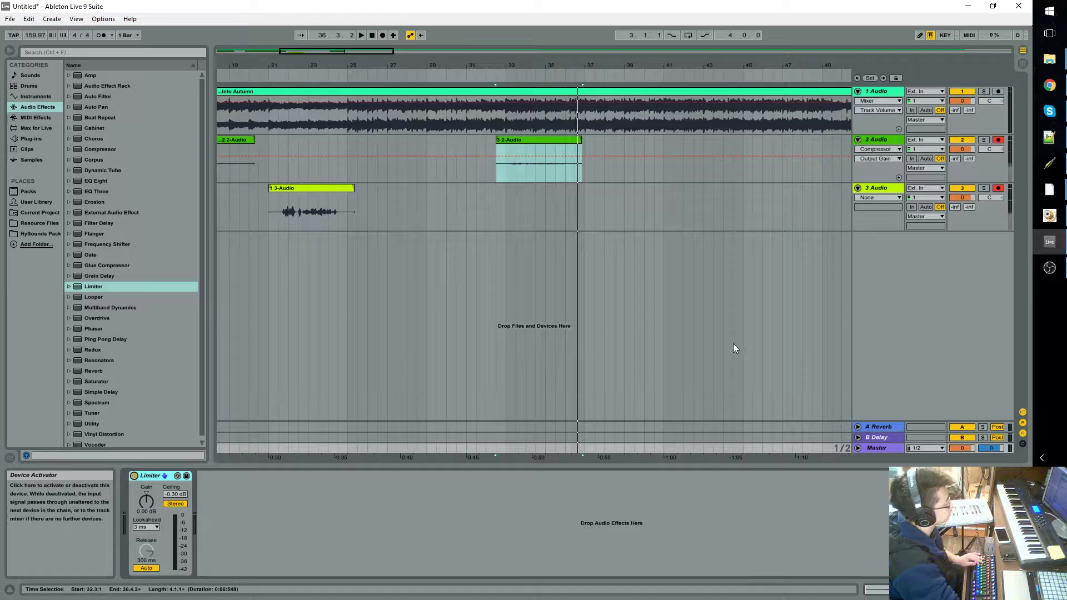
{"action": "key", "text": "space"}
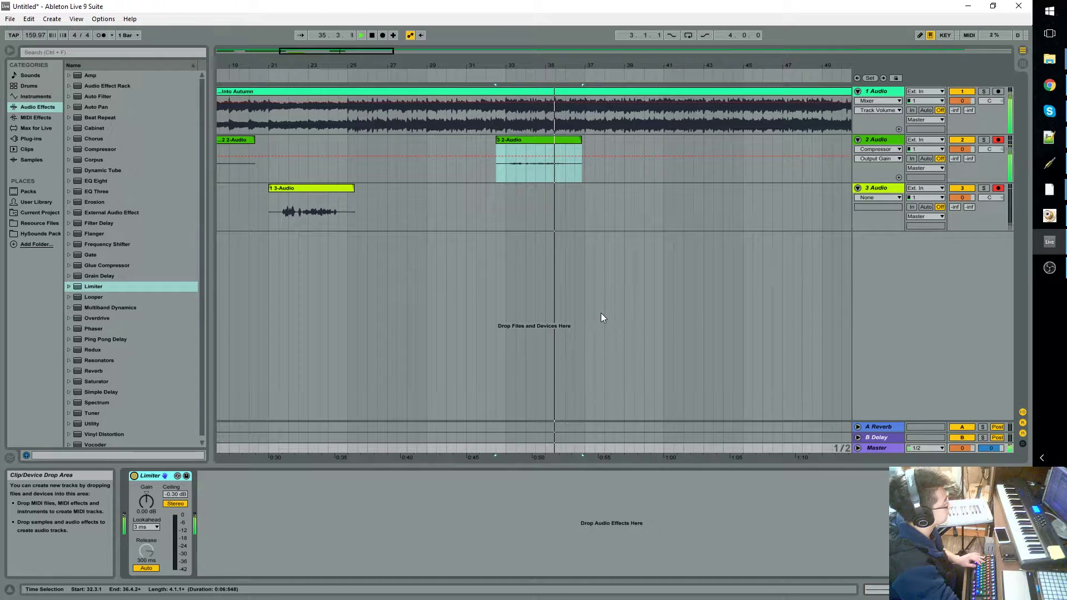
{"action": "key", "text": "space"}
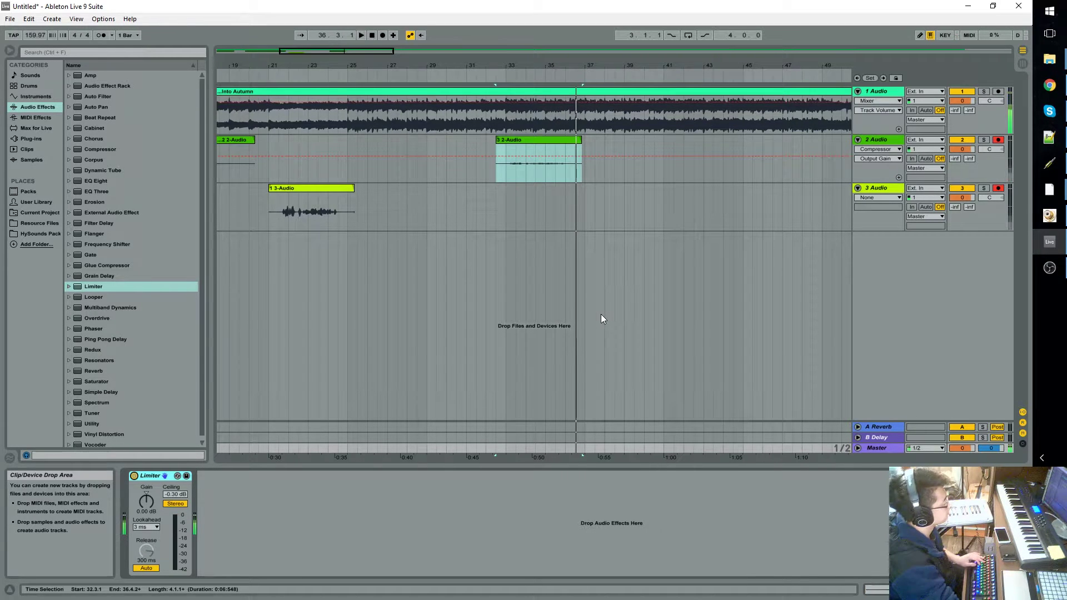
Lower track 1's volume to -8.9 dB and set the play start at bar 32
{"action": "left_click", "coordinate": [966, 100]}
{"action": "left_click_drag", "start_coordinate": [965, 100], "coordinate": [966, 106]}
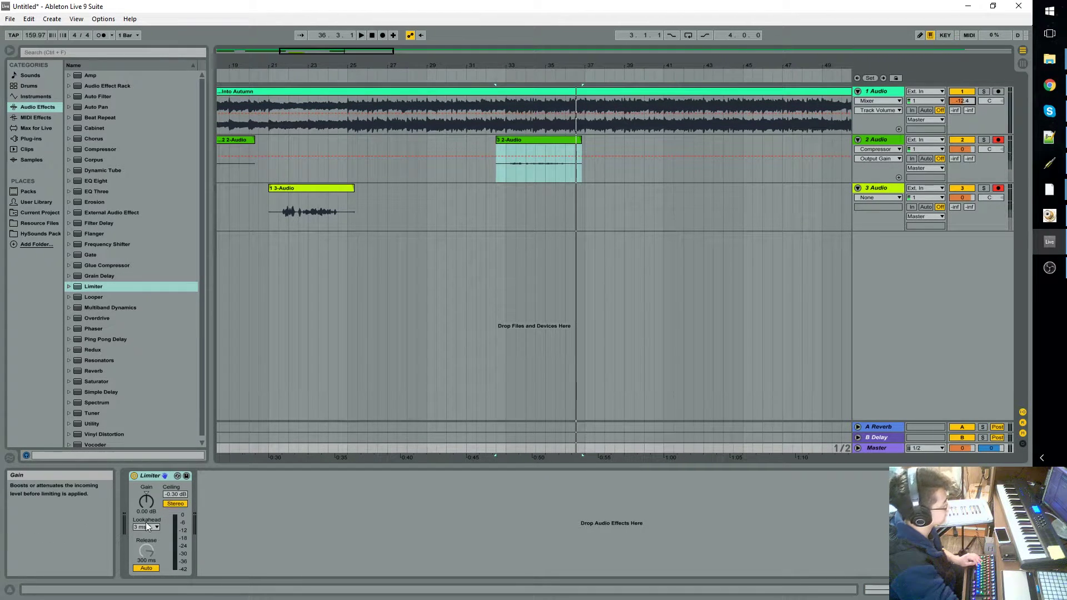
{"action": "left_click_drag", "start_coordinate": [146, 500], "coordinate": [146, 494]}
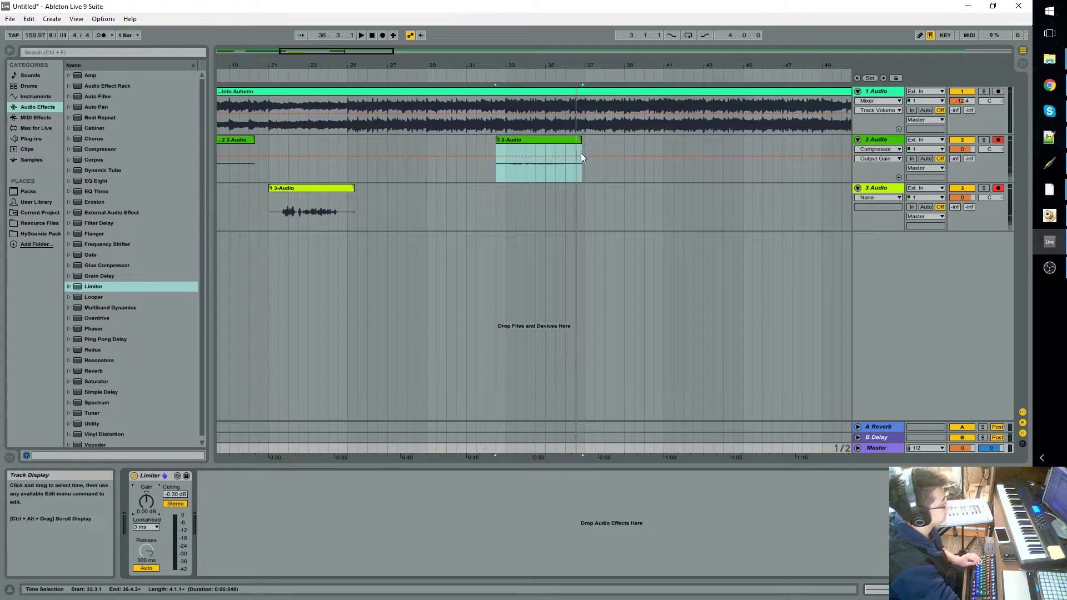
{"action": "left_click", "coordinate": [495, 126]}
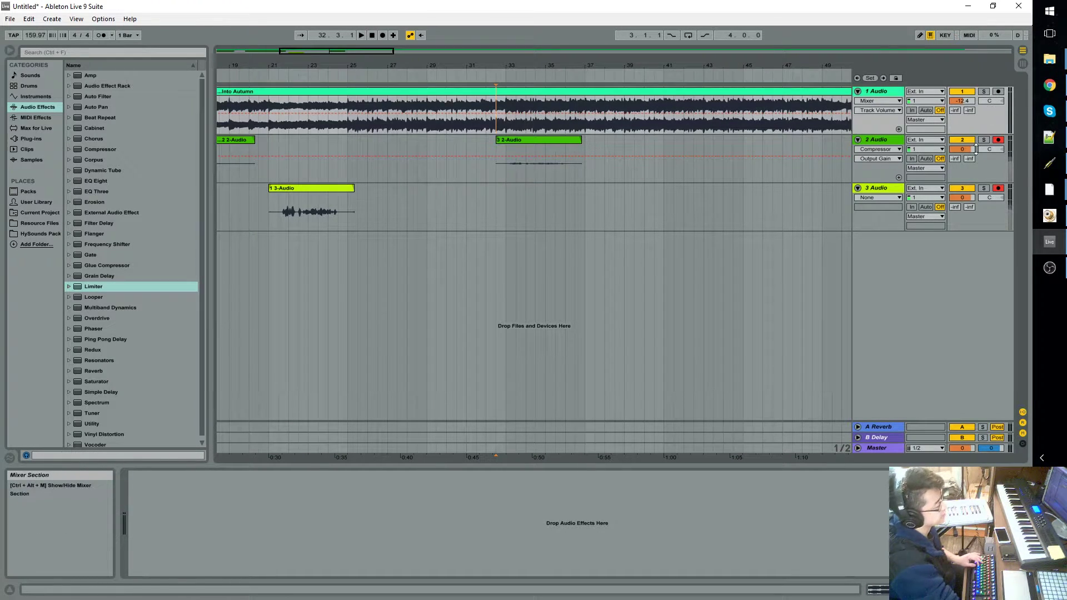
{"action": "left_click_drag", "start_coordinate": [964, 101], "coordinate": [965, 90]}
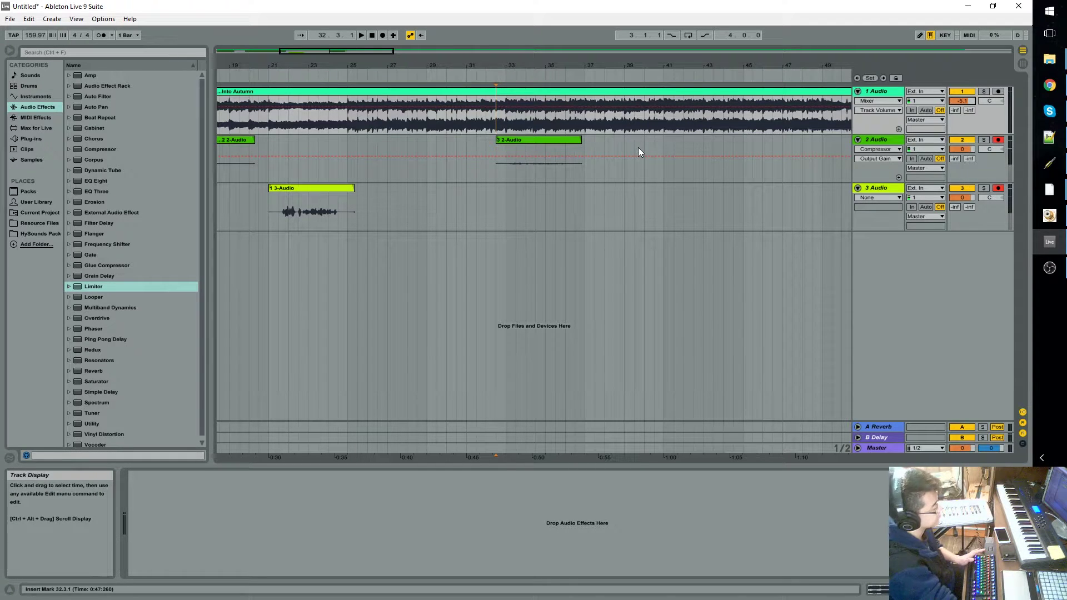
Set track 2's Compressor output gain to 12.9 dB while playing from bar 32, then reselect Master
{"action": "left_click", "coordinate": [894, 140]}
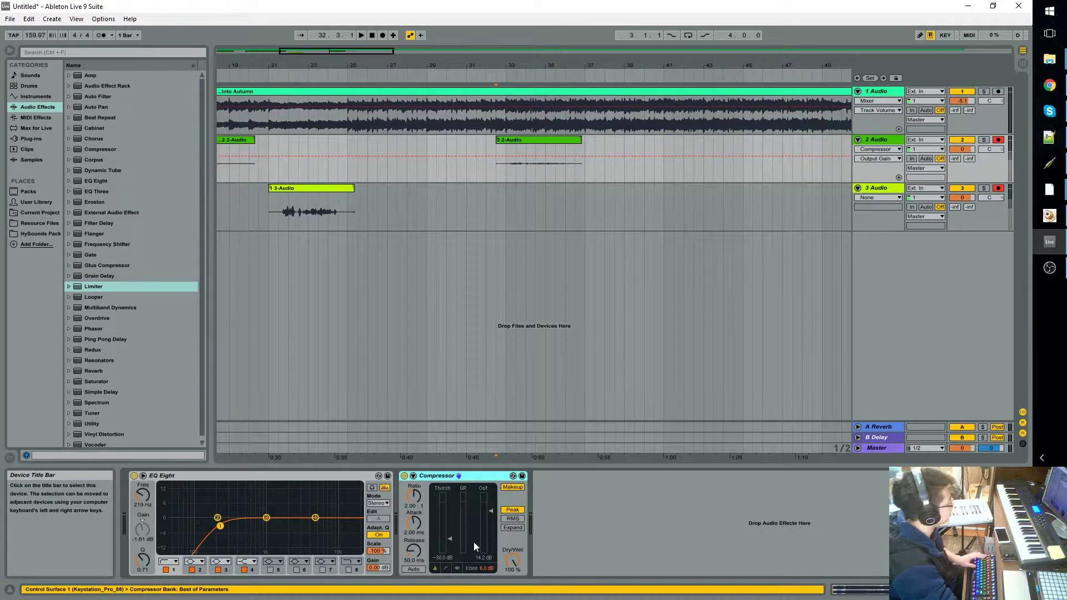
{"action": "key", "text": "space"}
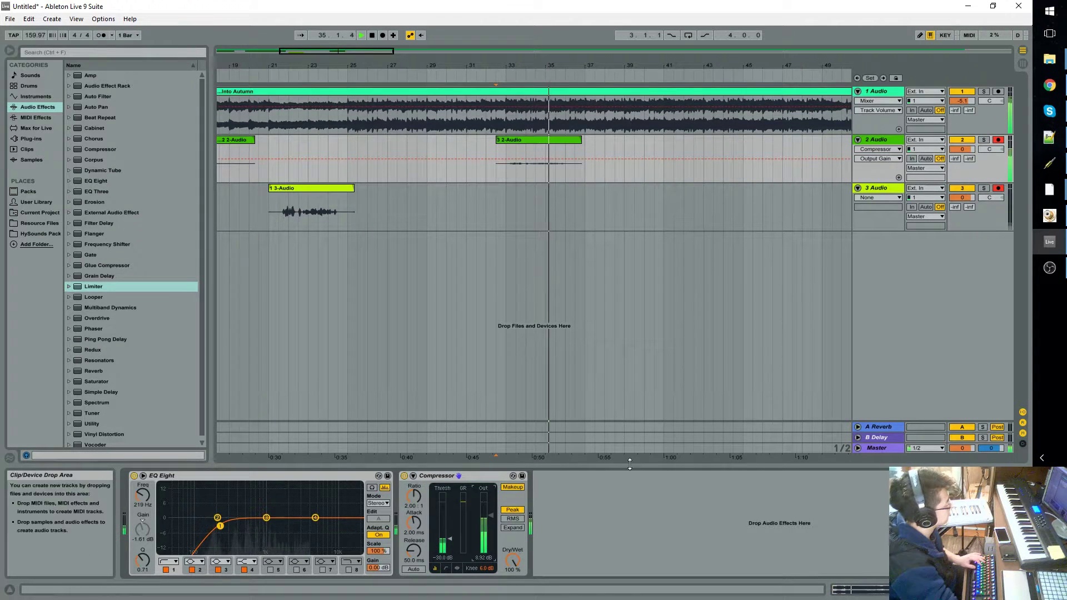
{"action": "left_click_drag", "start_coordinate": [491, 514], "coordinate": [491, 509]}
{"action": "key", "text": "space"}
{"action": "key", "text": "space"}
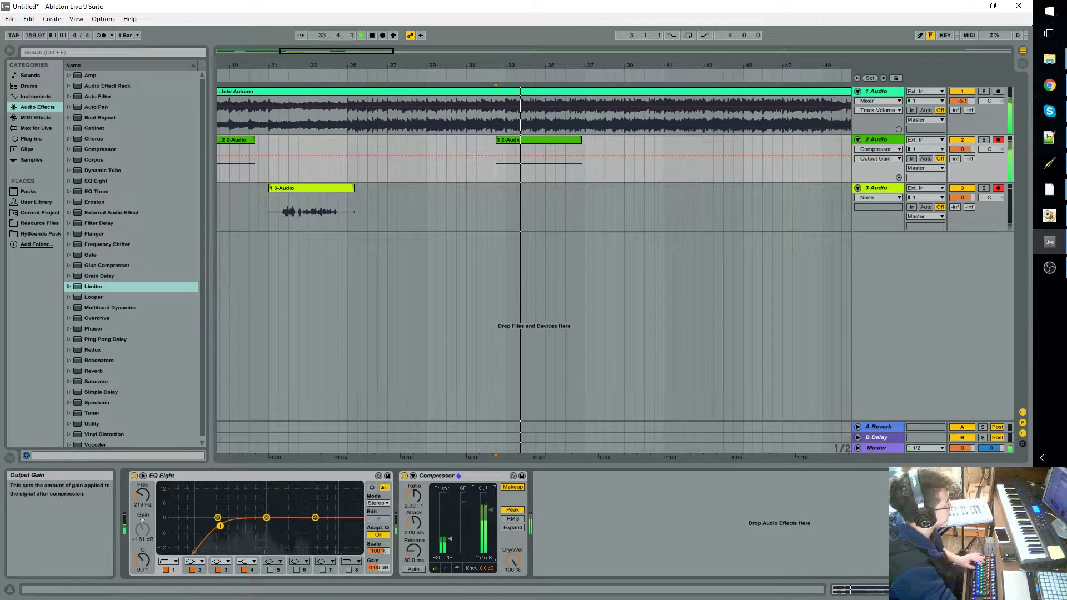
{"action": "key", "text": "ctrl+z"}
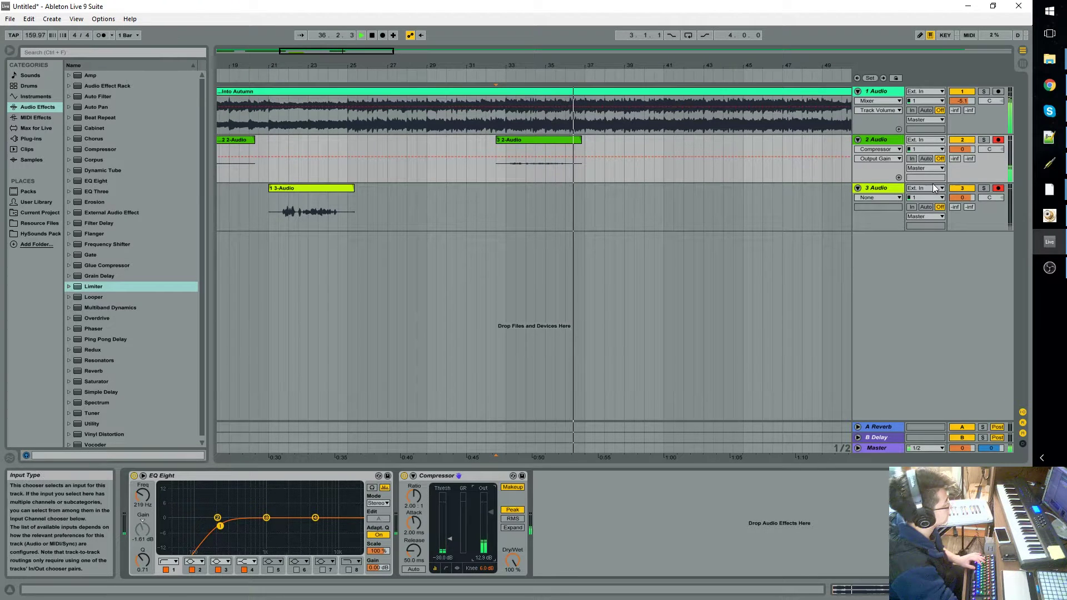
{"action": "key", "text": "space"}
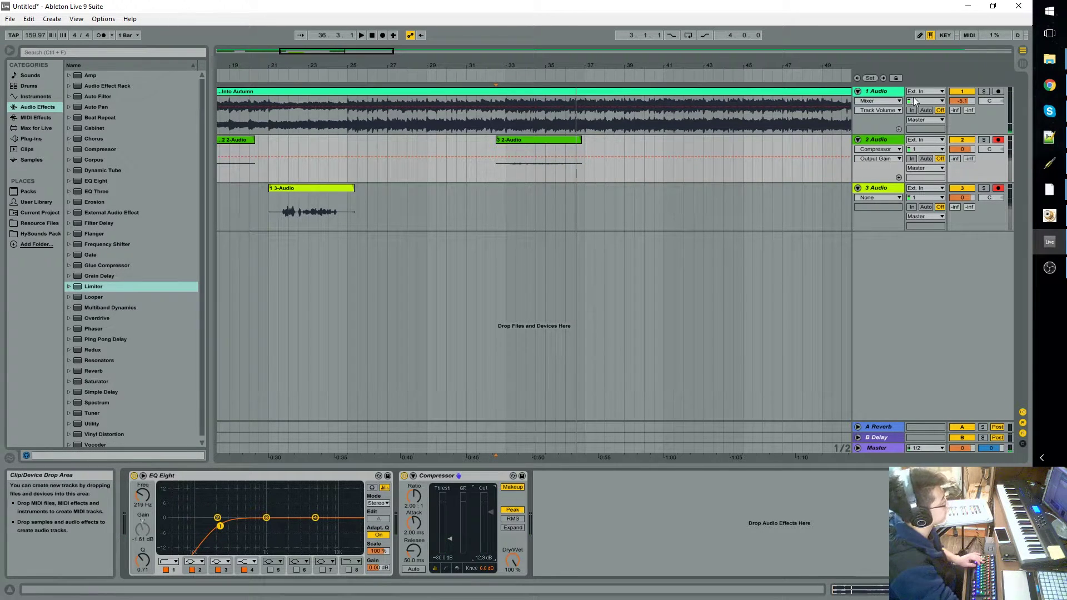
{"action": "left_click", "coordinate": [876, 448]}
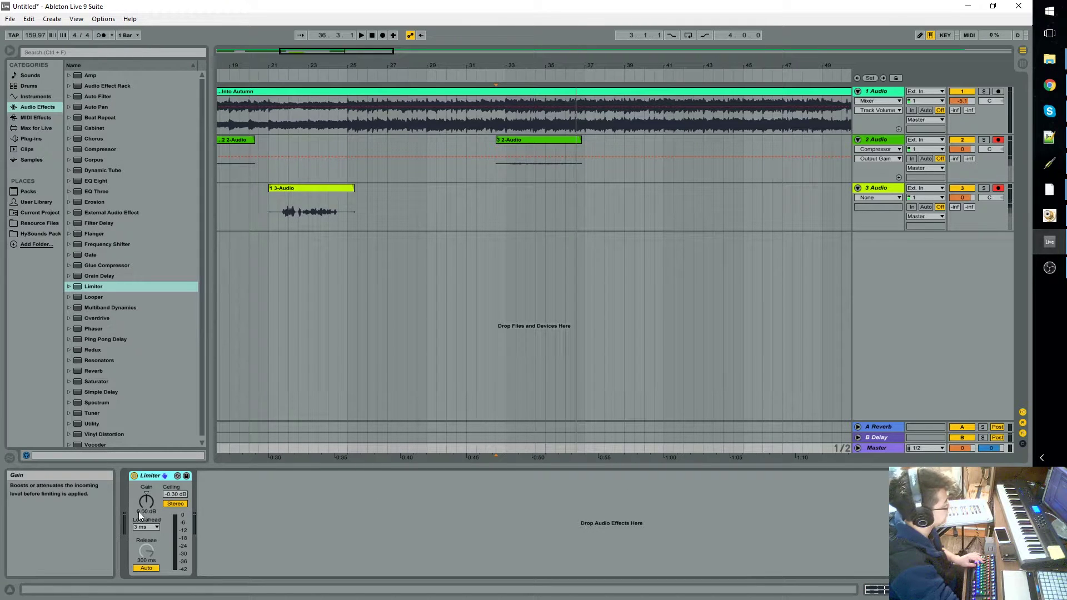
Turn the Master Limiter's Gain knob up to 5.20 dB and play the louder mix
{"action": "mouse_move", "coordinate": [144, 501]}
{"action": "left_mouse_down"}
{"action": "mouse_move", "coordinate": [144, 471]}
{"action": "mouse_move", "coordinate": [144, 492]}
{"action": "left_mouse_up"}
{"action": "key", "text": "space"}
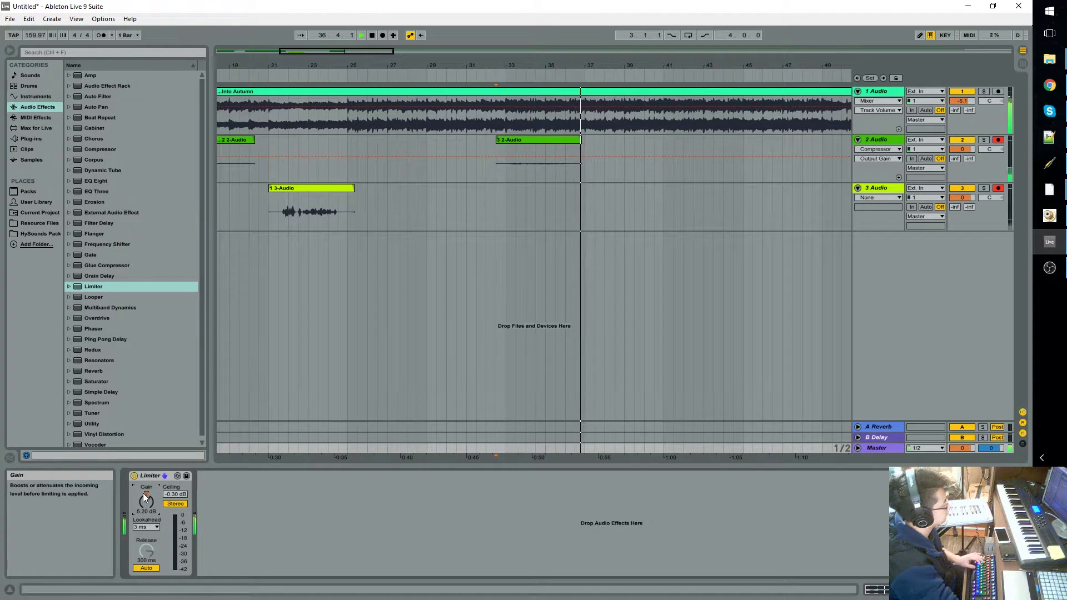